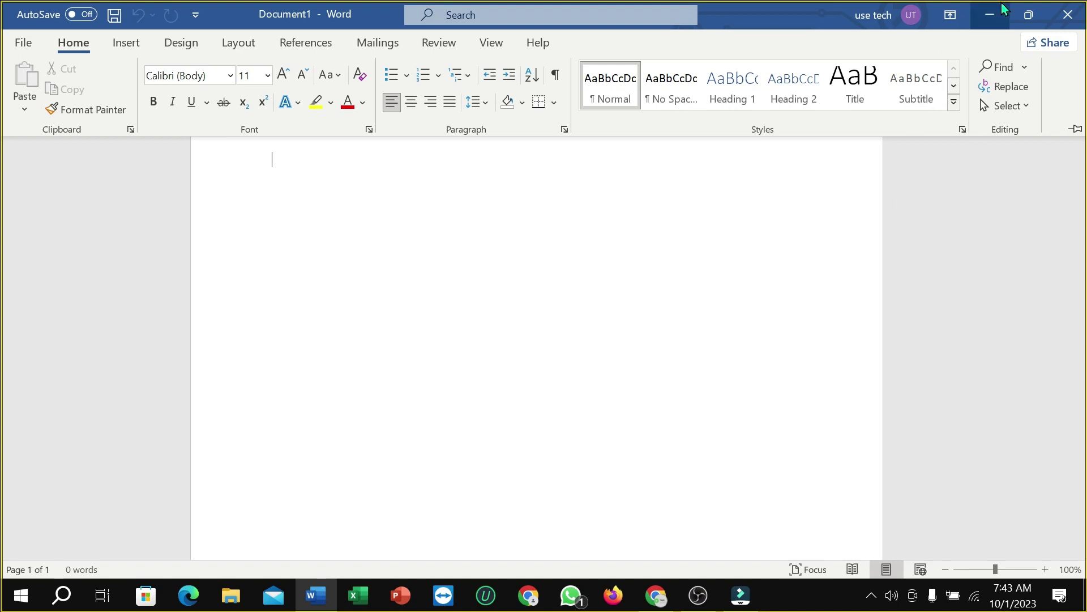
Minimize the blank Word document to reveal the Windows desktop.
{"action": "left_click", "coordinate": [989, 16]}
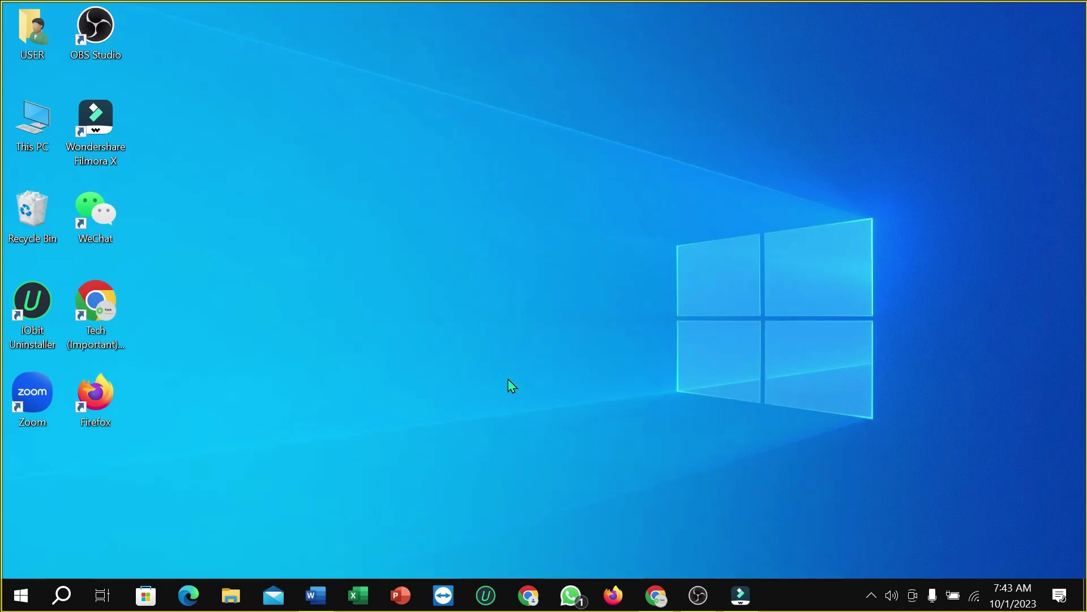
Search Google for 'grammarly' from Chrome's address bar.
{"action": "left_click", "coordinate": [660, 592]}
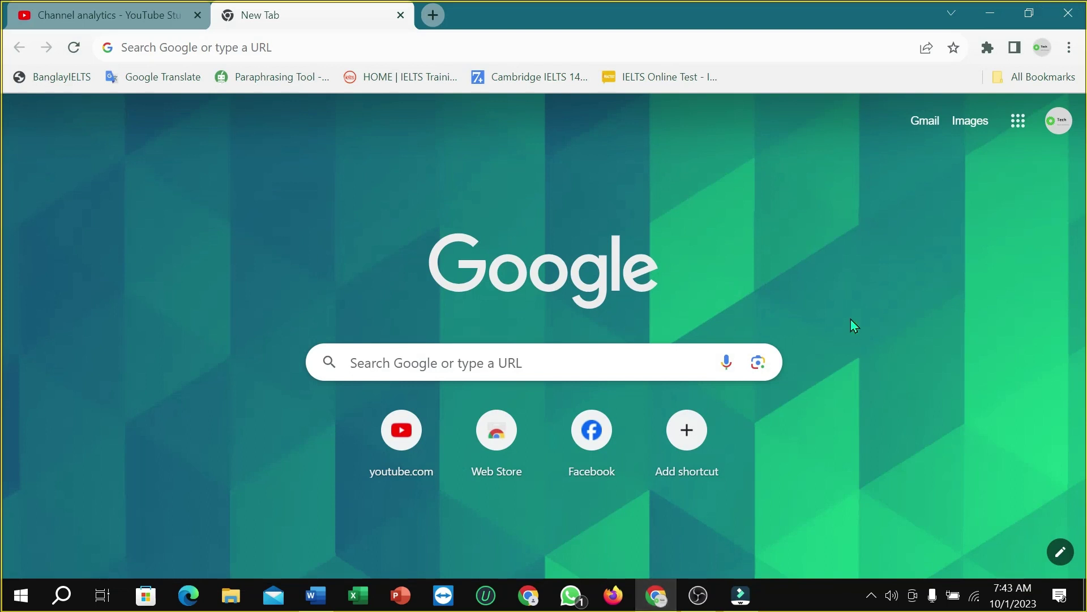
{"action": "left_click", "coordinate": [578, 53]}
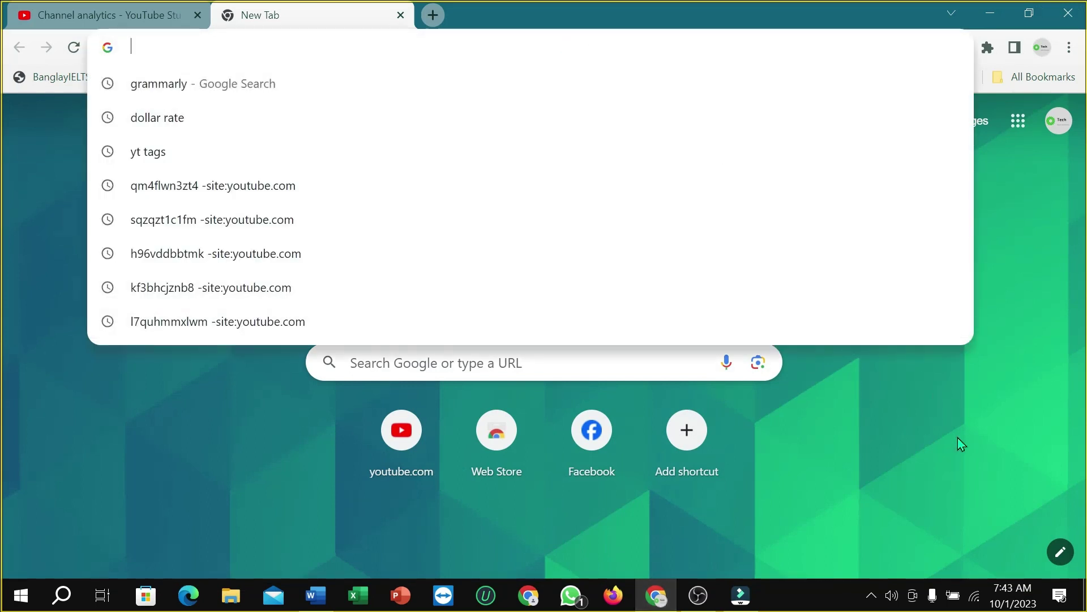
{"action": "type", "text": "grammarly"}
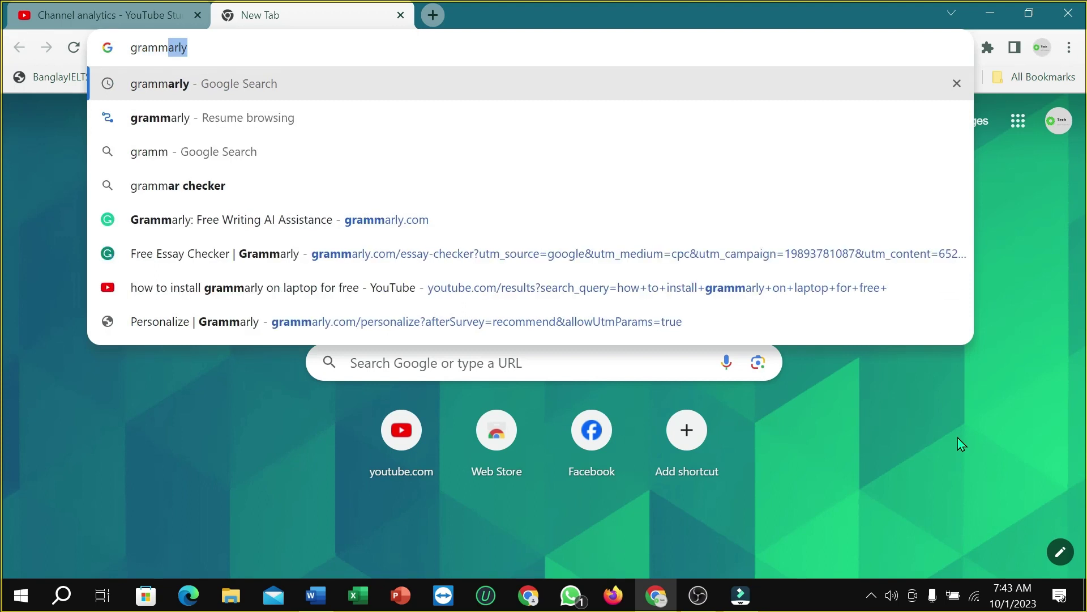
{"action": "key", "text": "Return"}
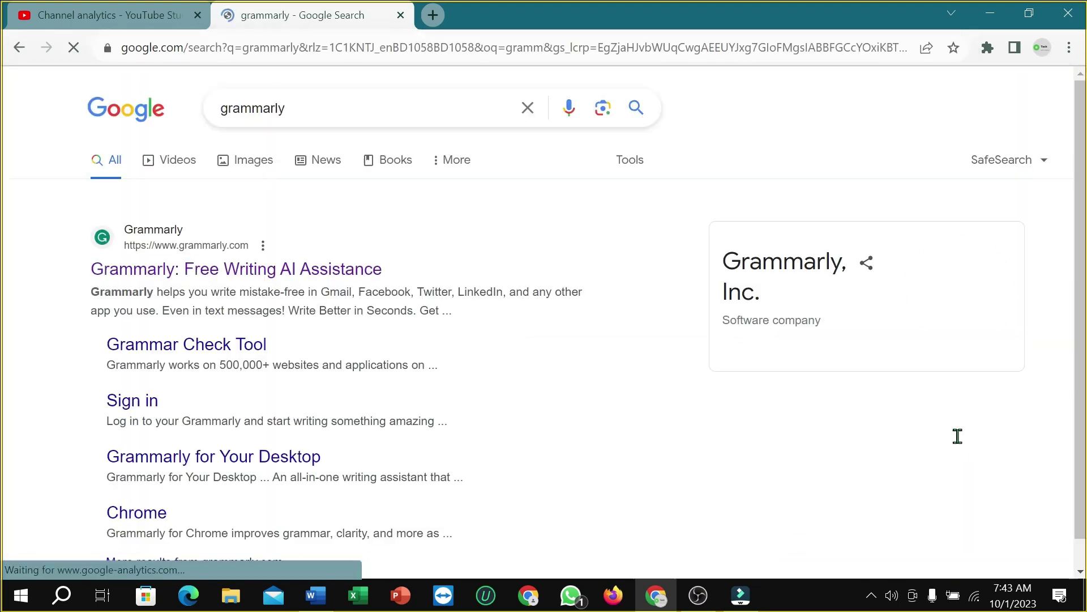
Open the Grammarly site, go to its Grammarly for Windows page, and choose Get Grammarly free.
{"action": "left_click", "coordinate": [277, 266]}
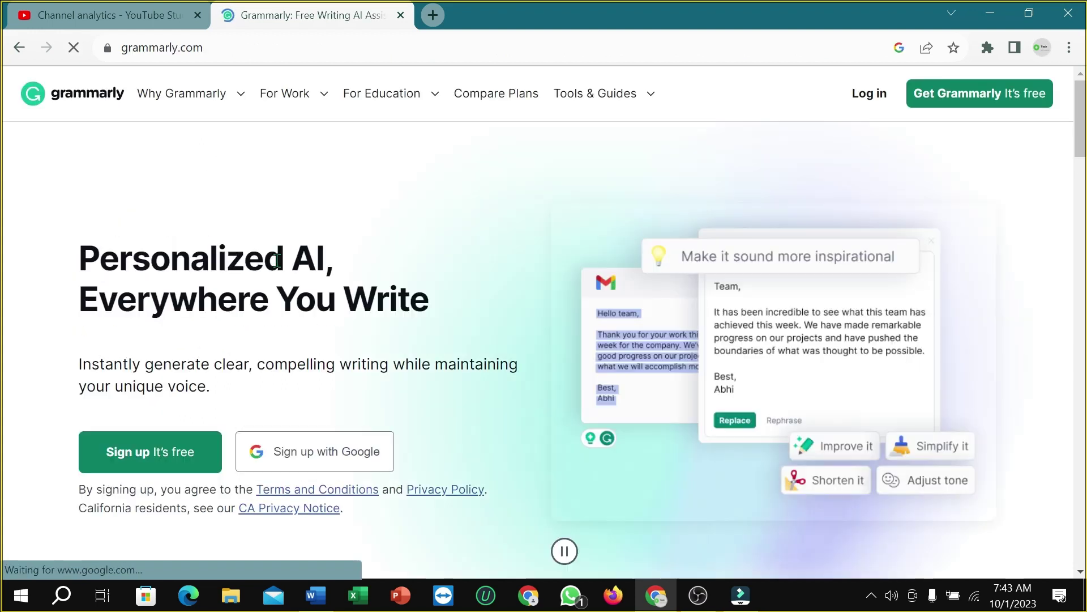
{"action": "scroll", "coordinate": [350, 320], "scroll_direction": "down", "scroll_amount": 10}
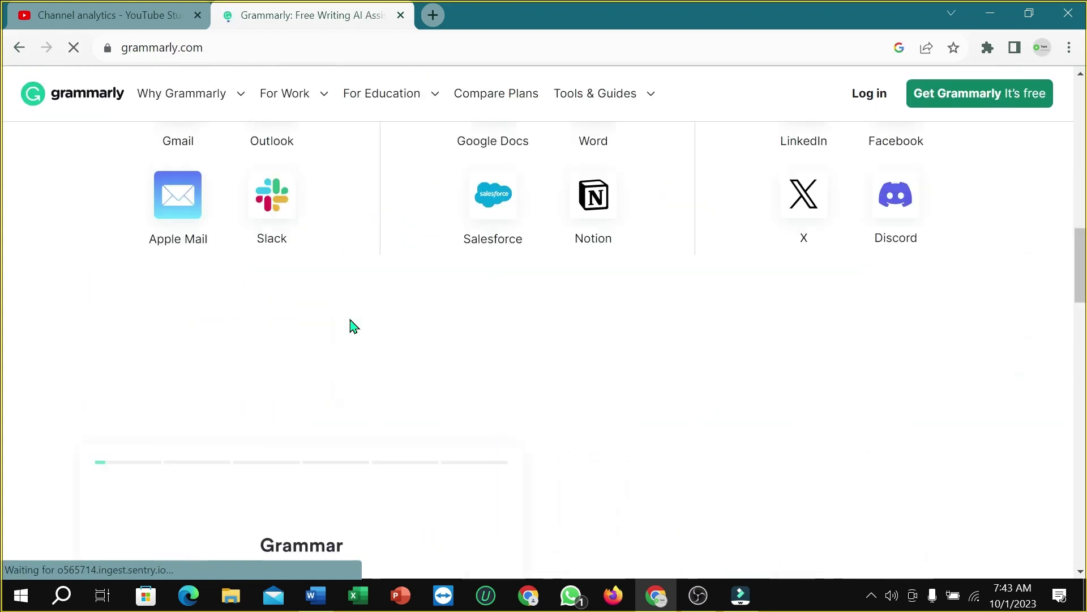
{"action": "scroll", "coordinate": [351, 320], "scroll_direction": "down", "scroll_amount": 15}
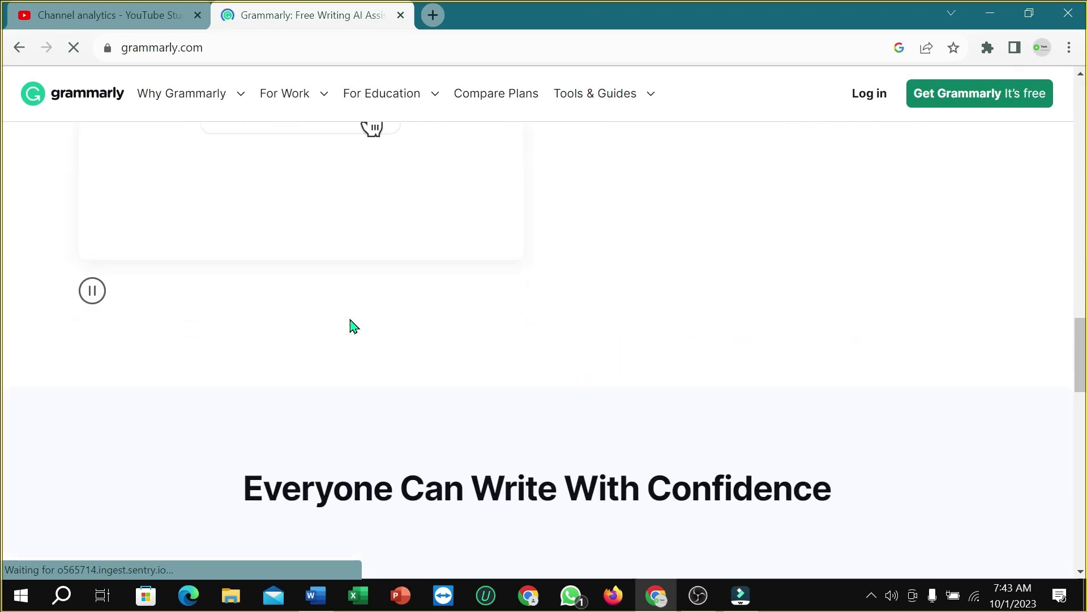
{"action": "scroll", "coordinate": [352, 325], "scroll_direction": "down", "scroll_amount": 8}
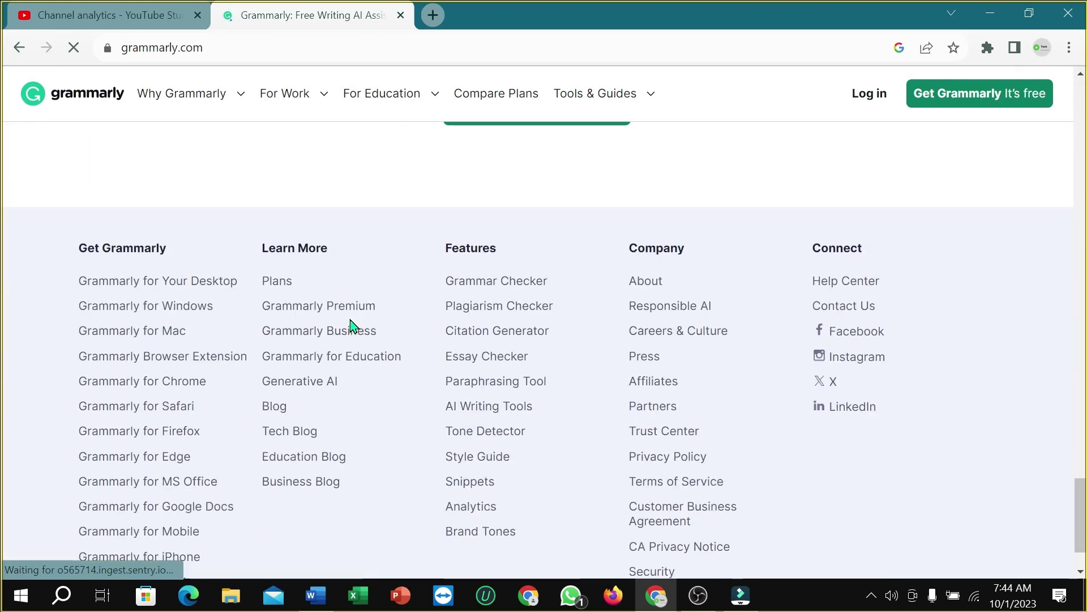
{"action": "left_click", "coordinate": [175, 306]}
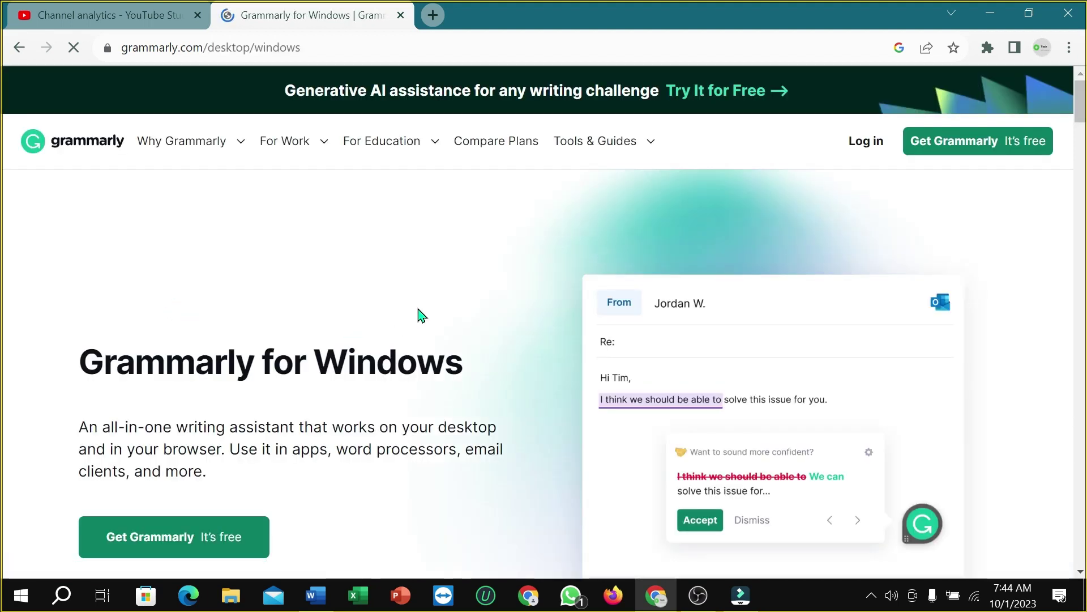
{"action": "scroll", "coordinate": [419, 314], "scroll_direction": "down", "scroll_amount": 3}
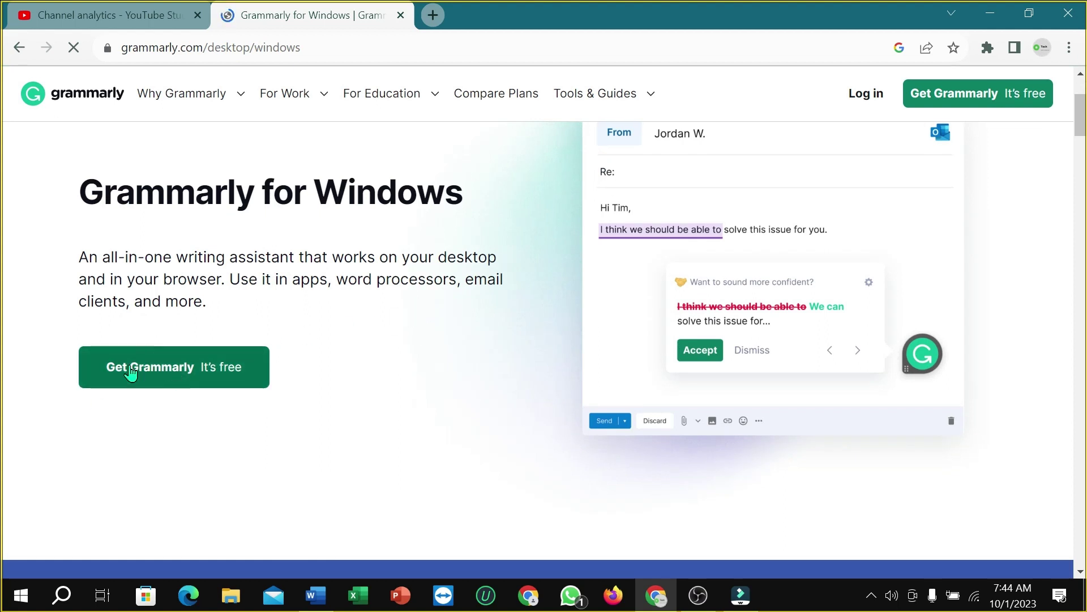
{"action": "left_click", "coordinate": [154, 384]}
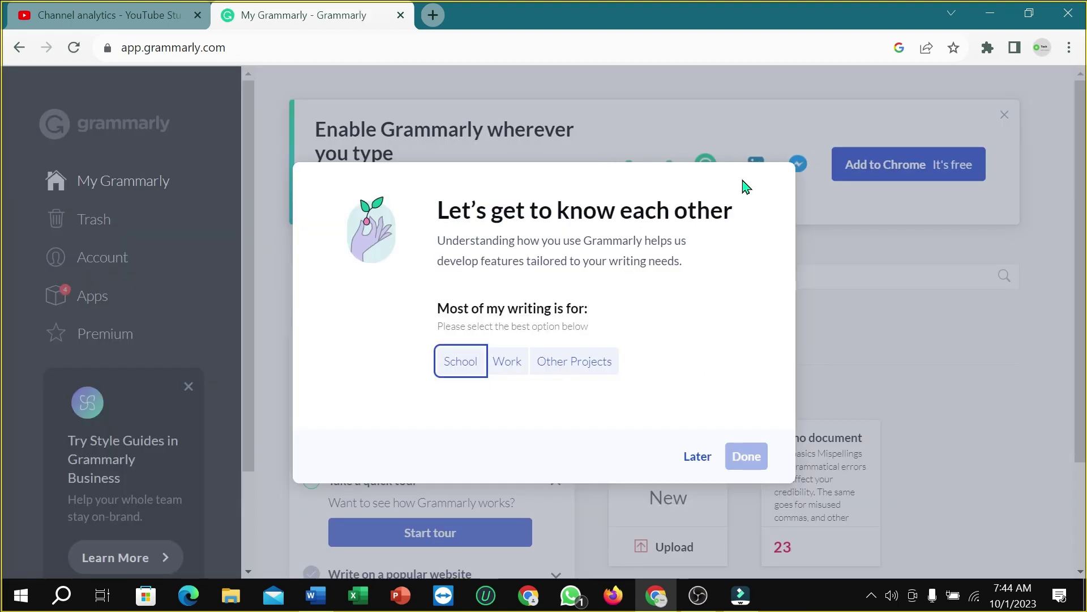
Skip the survey, dismiss the Style Guides promo, and download the Windows installer from Apps.
{"action": "left_click", "coordinate": [696, 457]}
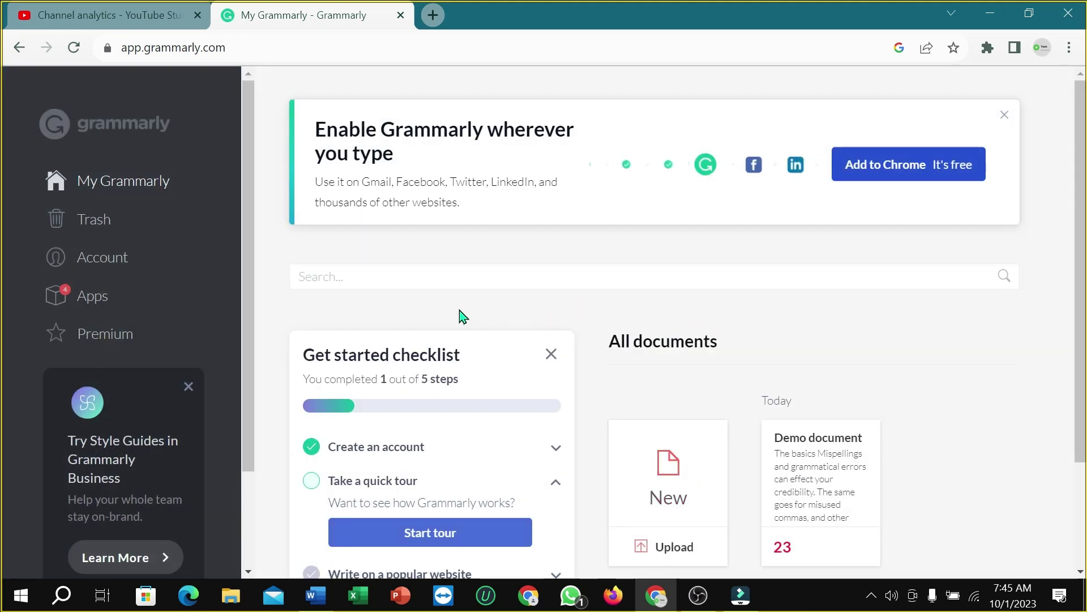
{"action": "scroll", "coordinate": [218, 236], "scroll_direction": "down", "scroll_amount": 2}
{"action": "scroll", "coordinate": [396, 288], "scroll_direction": "down", "scroll_amount": 1}
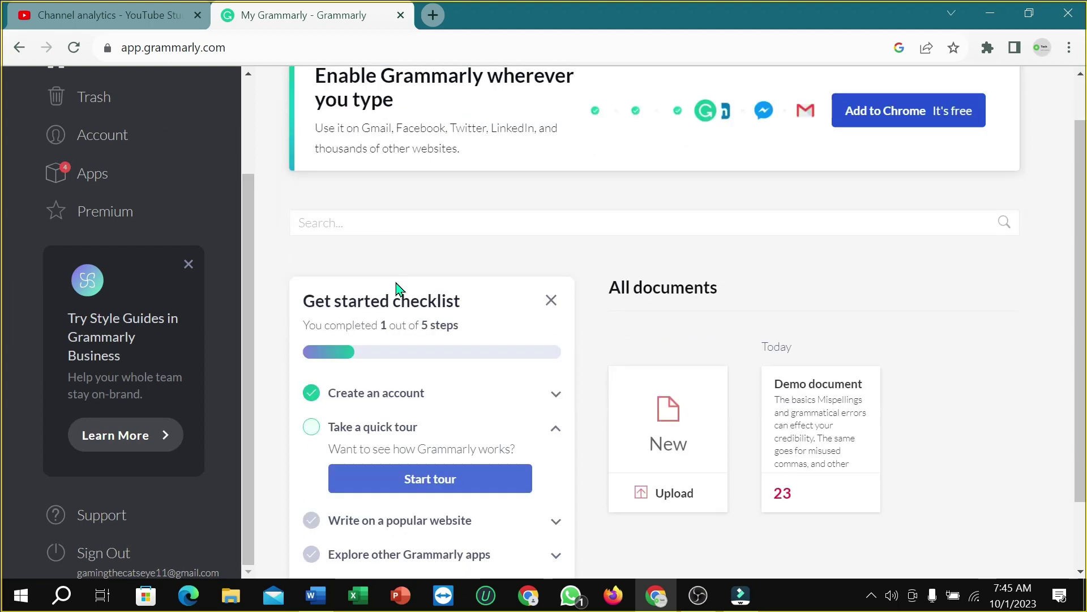
{"action": "scroll", "coordinate": [396, 289], "scroll_direction": "down", "scroll_amount": 1}
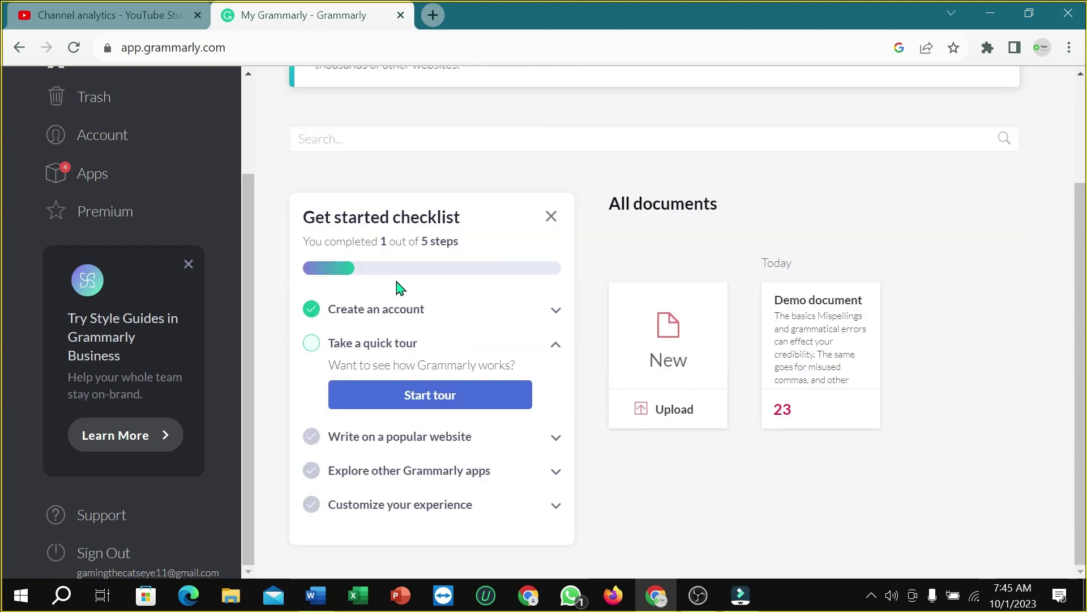
{"action": "left_click", "coordinate": [188, 264]}
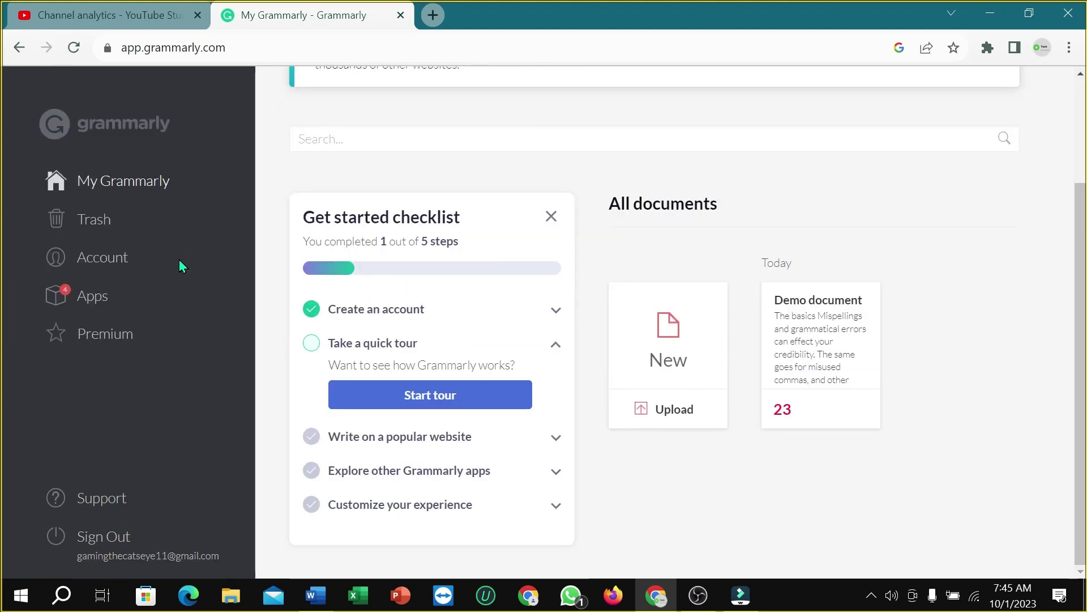
{"action": "left_click", "coordinate": [97, 305]}
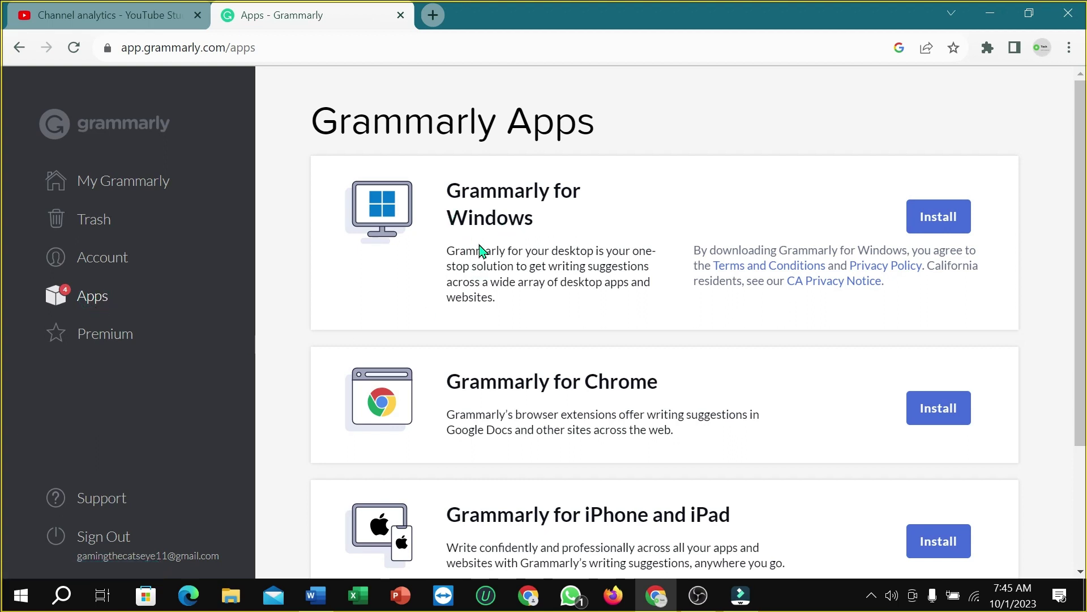
{"action": "left_click", "coordinate": [938, 226]}
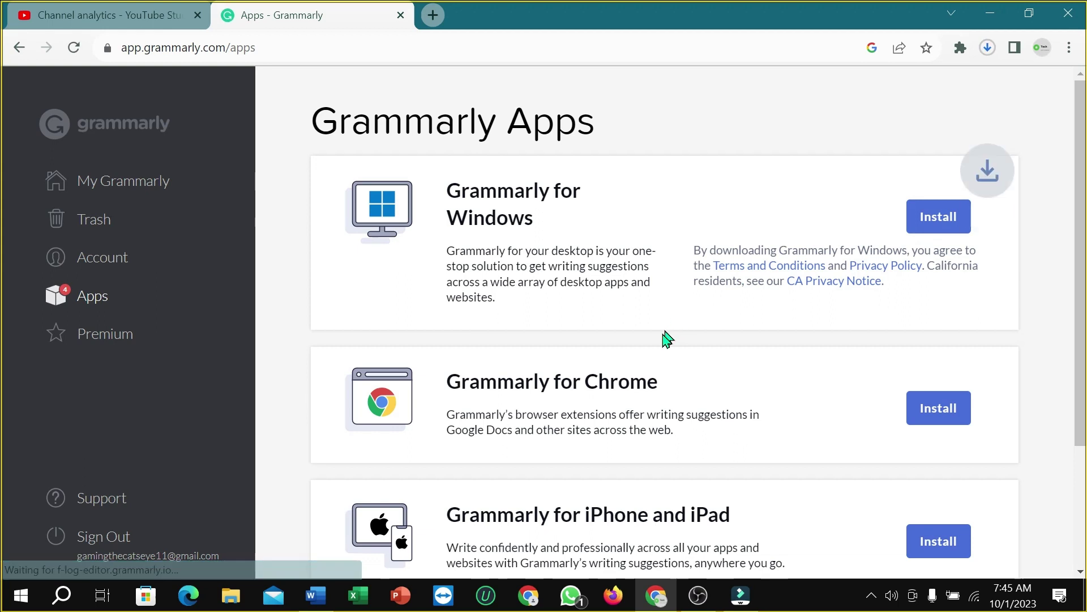
Show the downloaded GrammarlyInstaller in its Downloads folder.
{"action": "left_click", "coordinate": [987, 51]}
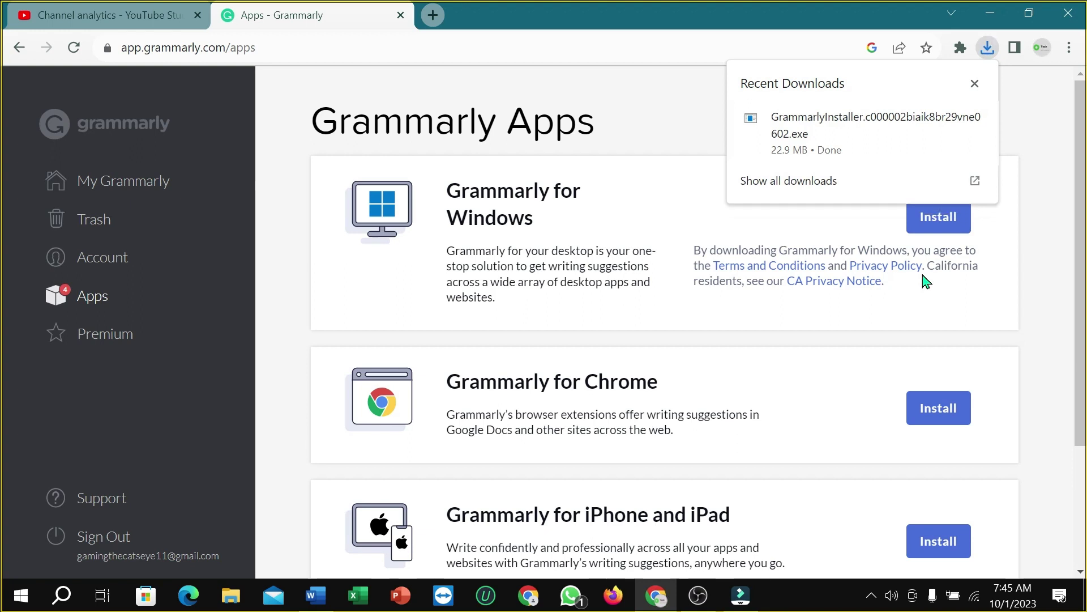
{"action": "left_click", "coordinate": [837, 189]}
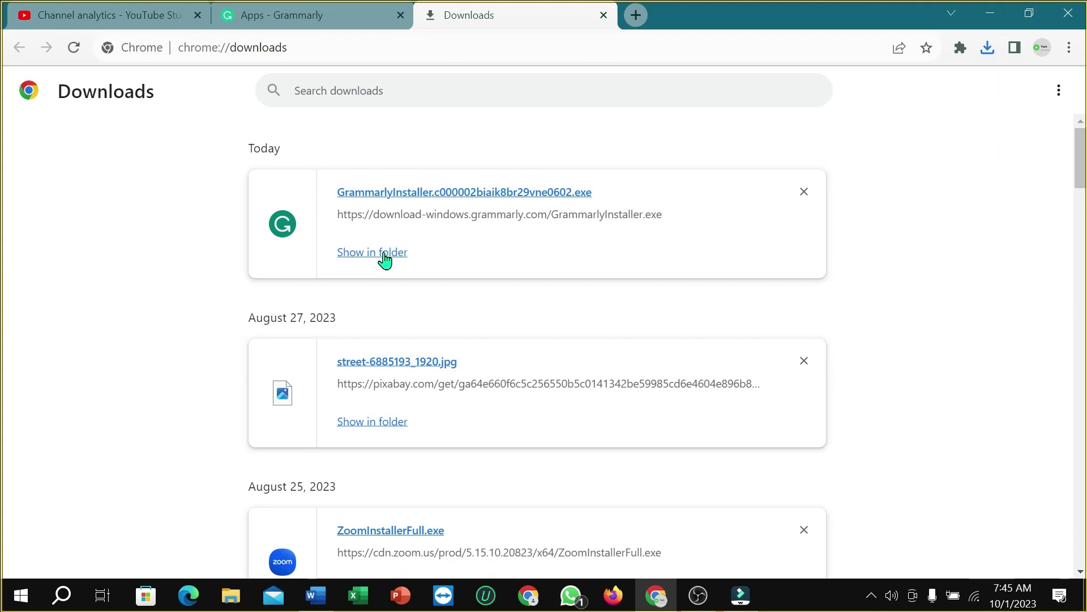
{"action": "left_click", "coordinate": [384, 259]}
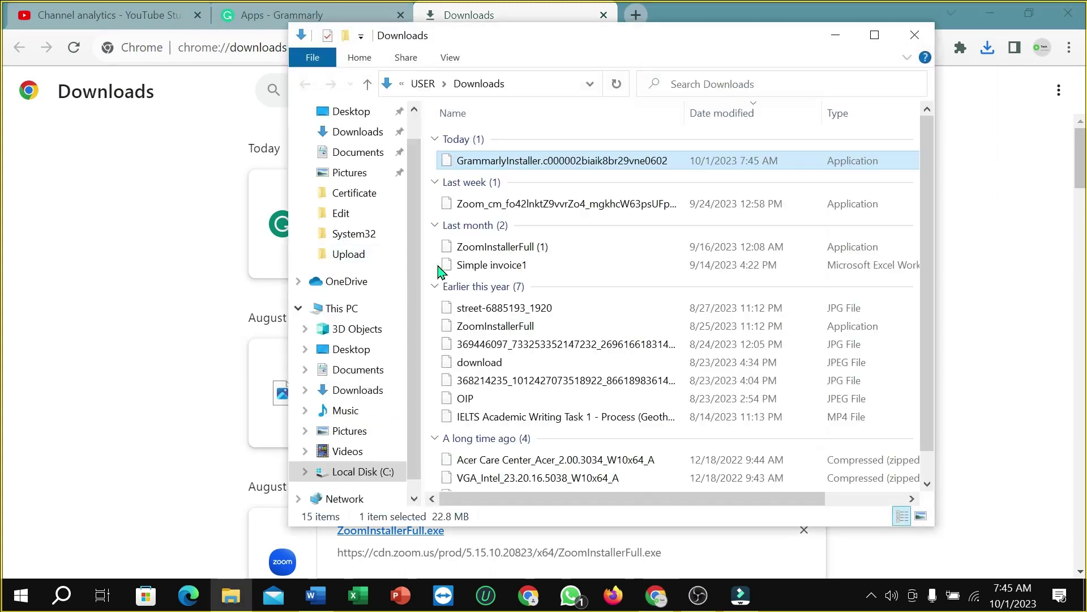
Run GrammarlyInstaller and let it install with Filmora and the Downloads window minimized.
{"action": "double_click", "coordinate": [604, 163]}
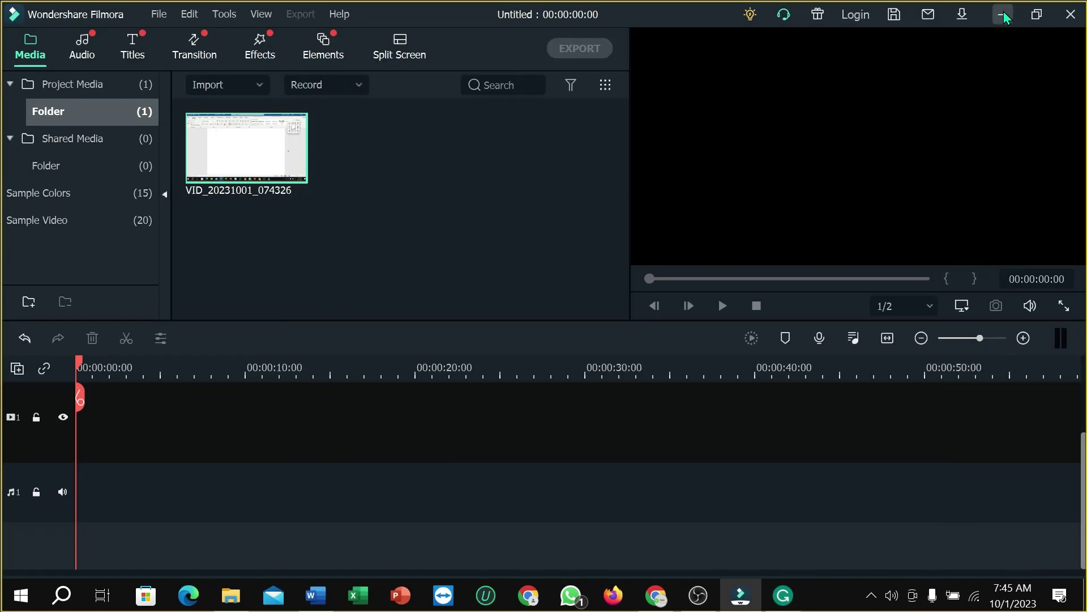
{"action": "left_click", "coordinate": [1004, 16]}
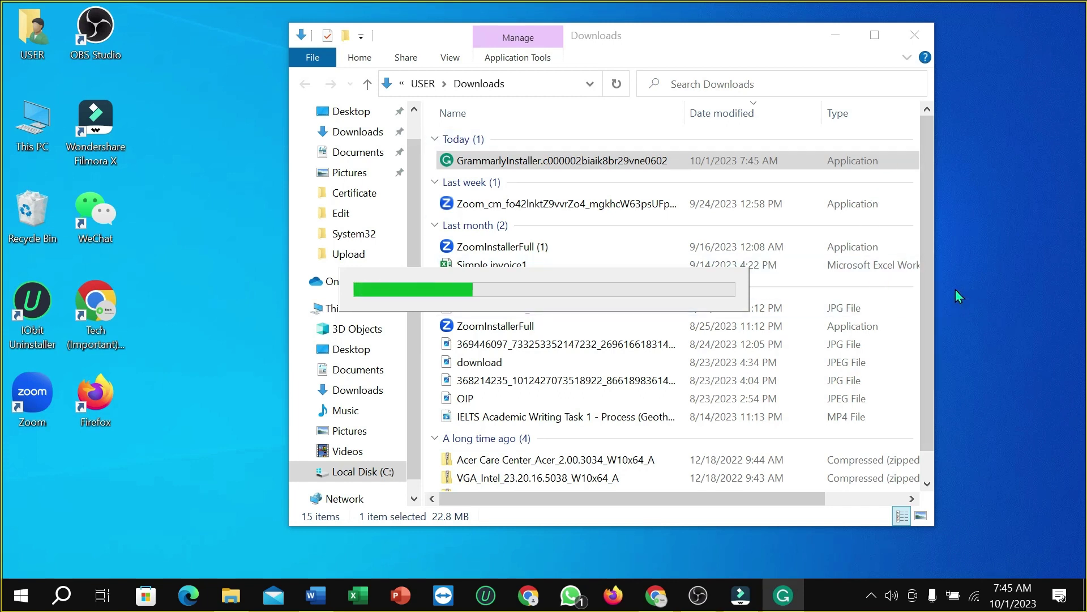
{"action": "left_click", "coordinate": [839, 38]}
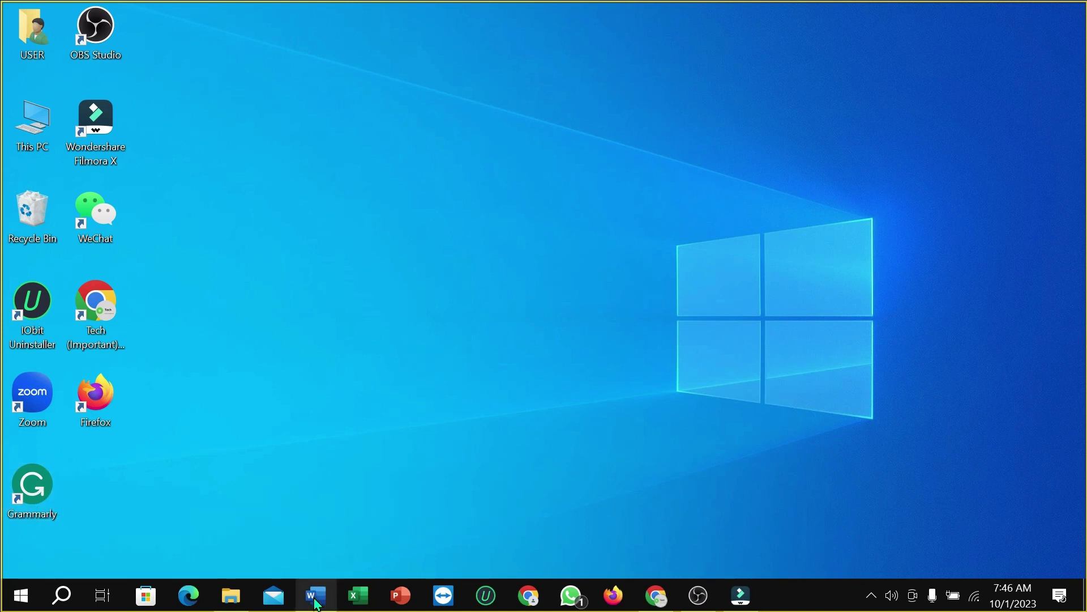
{"action": "mouse_move", "coordinate": [317, 604]}
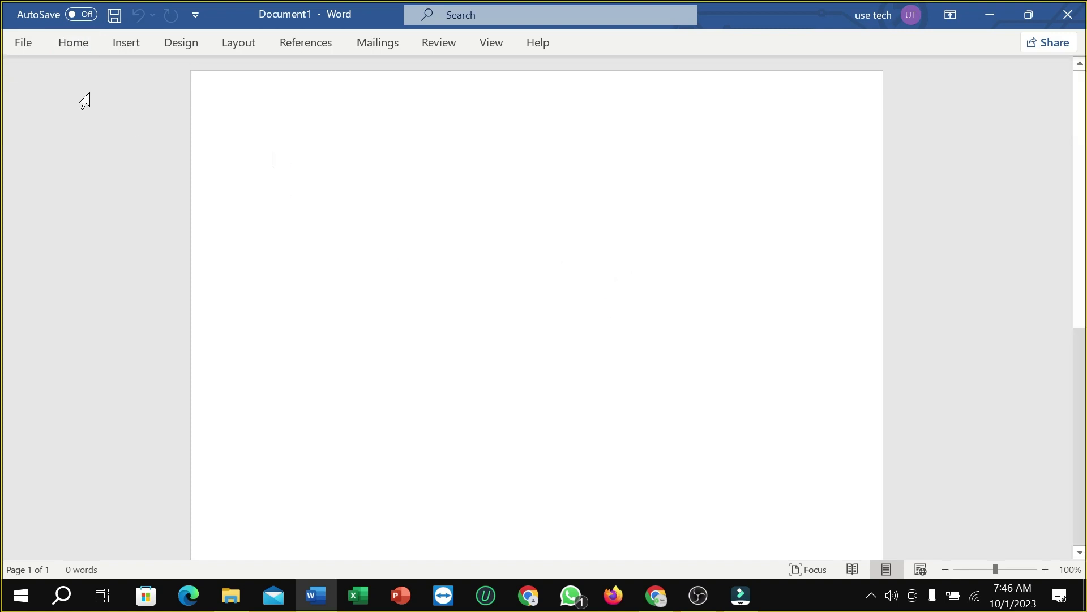
Type the test letters 'fduhushfus' into the blank Word page.
{"action": "left_click", "coordinate": [79, 45]}
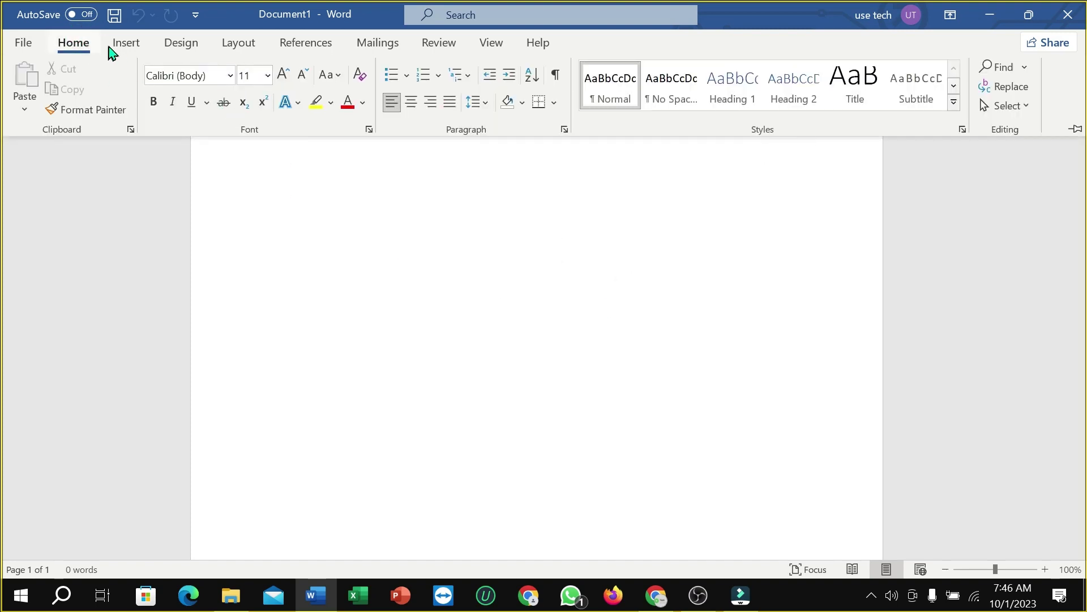
{"action": "left_click", "coordinate": [120, 44]}
{"action": "left_click", "coordinate": [606, 276]}
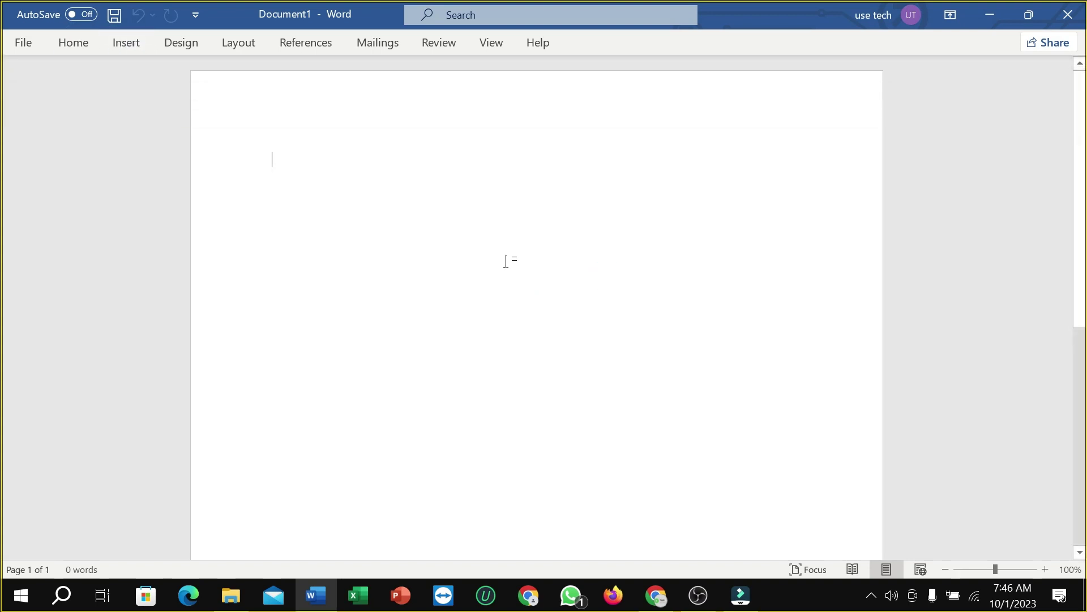
{"action": "type", "text": "fduhushfus"}
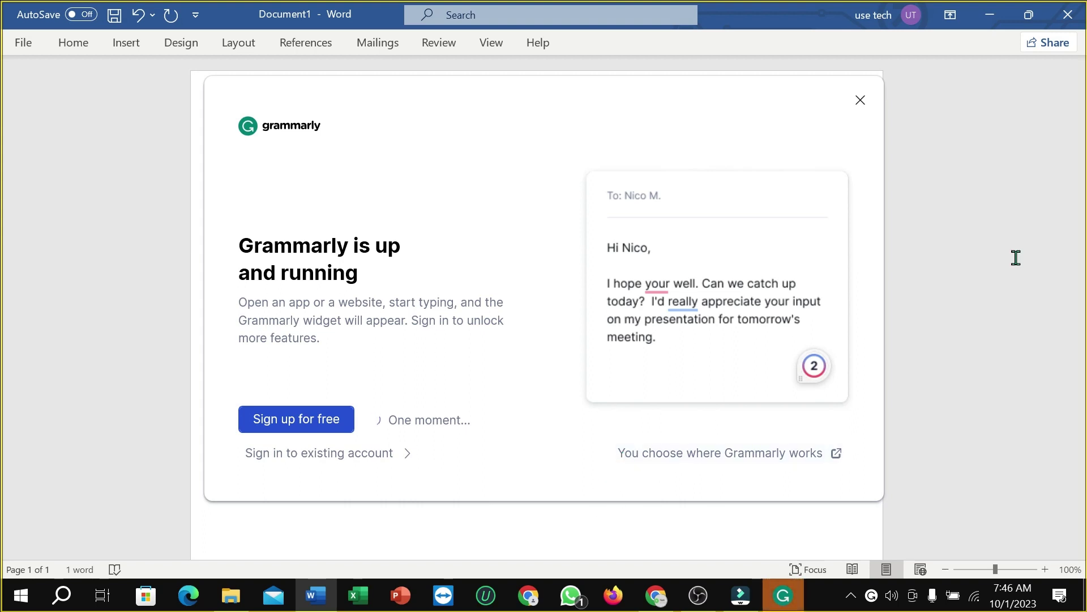
Close the Grammarly is up and running notice, add 'ddsdsds', and minimize Word.
{"action": "left_click", "coordinate": [859, 103]}
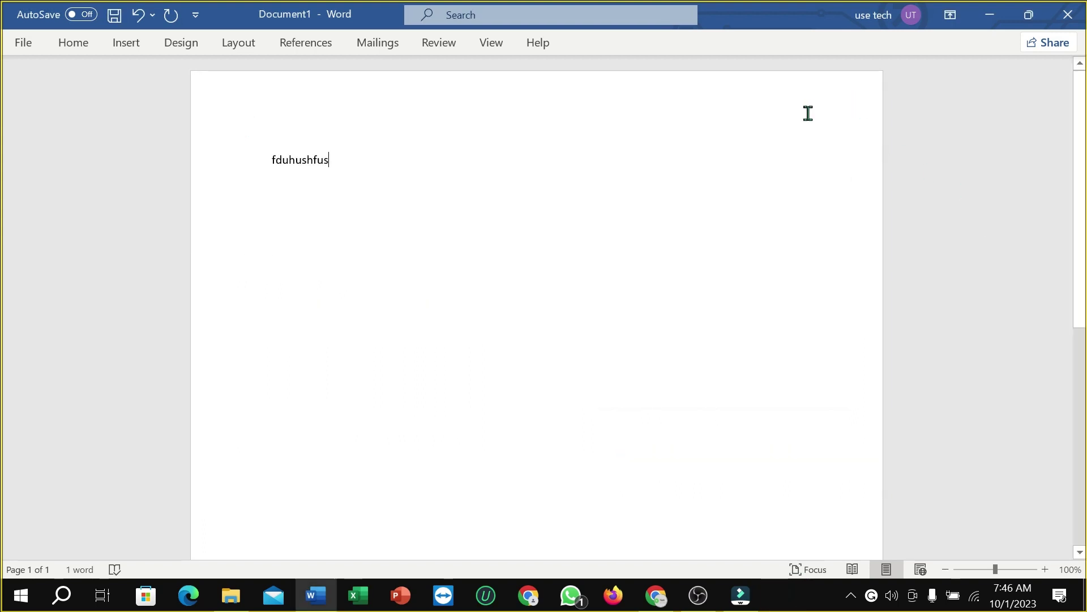
{"action": "type", "text": "ddsdsds"}
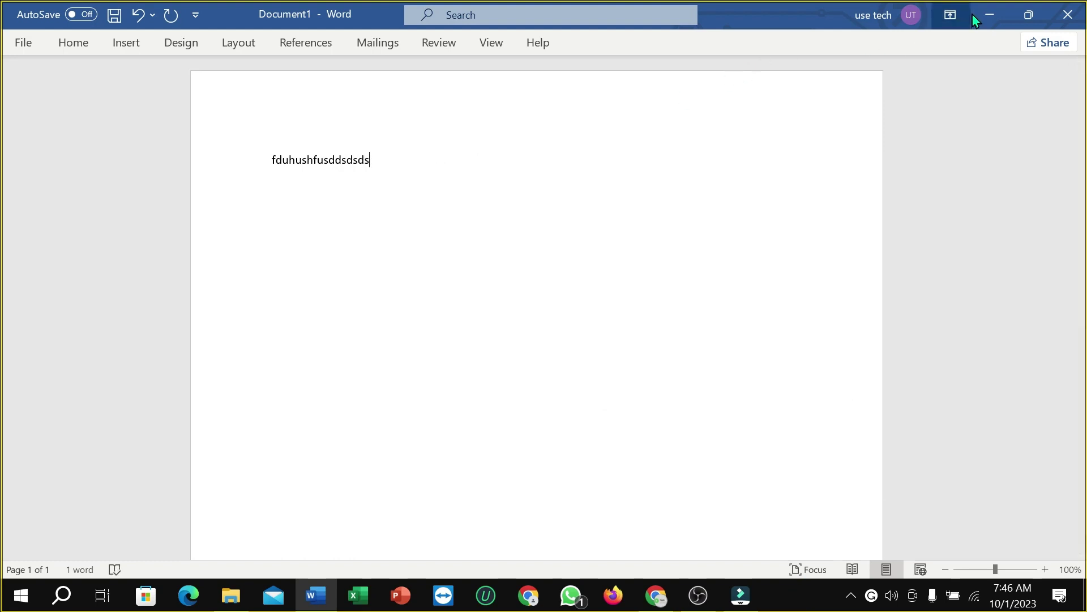
{"action": "left_click", "coordinate": [989, 14]}
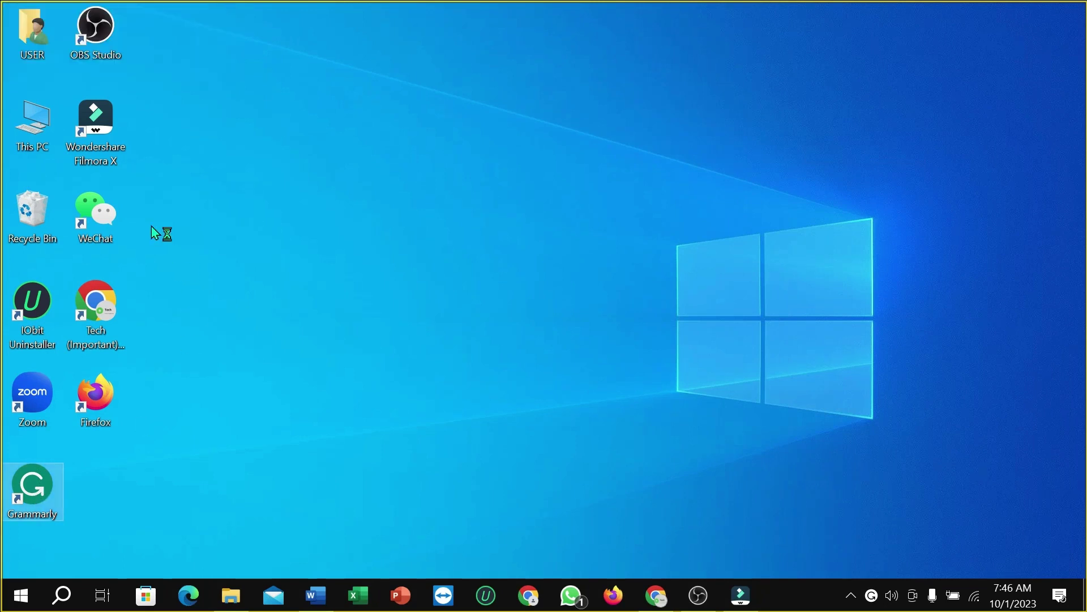
Restore Word's Document1 from the taskbar.
{"action": "left_click", "coordinate": [368, 251]}
{"action": "left_click", "coordinate": [315, 595]}
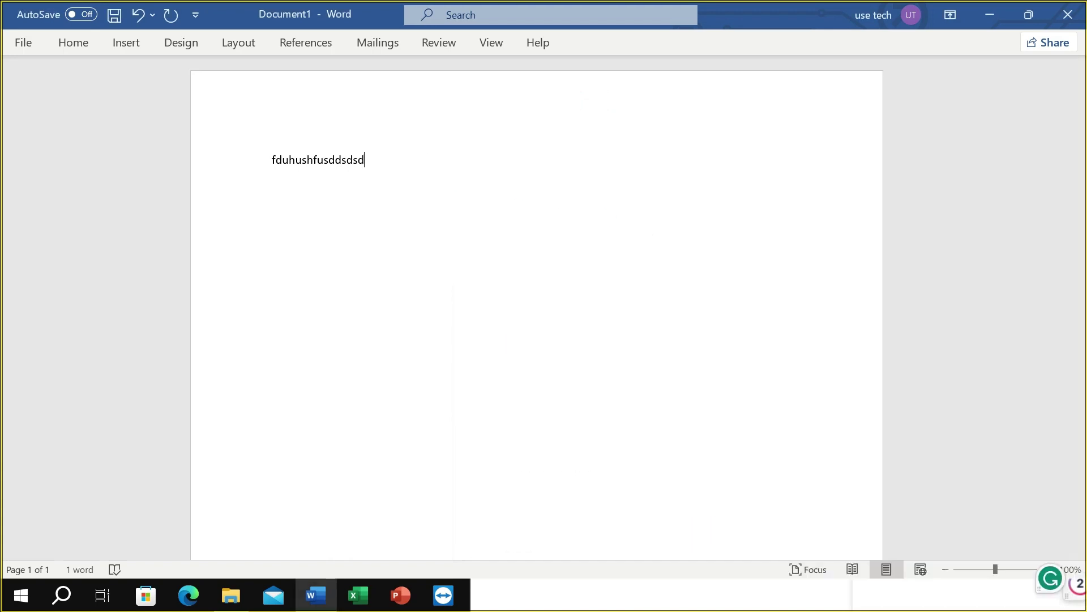
Replace the gibberish with 'I is vaey' and drag Grammarly's floating button next to it.
{"action": "key", "text": "BackSpace"}
{"action": "key", "text": "BackSpace"}
{"action": "key", "text": "BackSpace"}
{"action": "key", "text": "BackSpace"}
{"action": "key", "text": "BackSpace"}
{"action": "key", "text": "BackSpace"}
{"action": "key", "text": "BackSpace"}
{"action": "key", "text": "BackSpace"}
{"action": "key", "text": "BackSpace"}
{"action": "key", "text": "BackSpace"}
{"action": "key", "text": "BackSpace"}
{"action": "key", "text": "BackSpace"}
{"action": "key", "text": "BackSpace"}
{"action": "key", "text": "BackSpace"}
{"action": "key", "text": "BackSpace"}
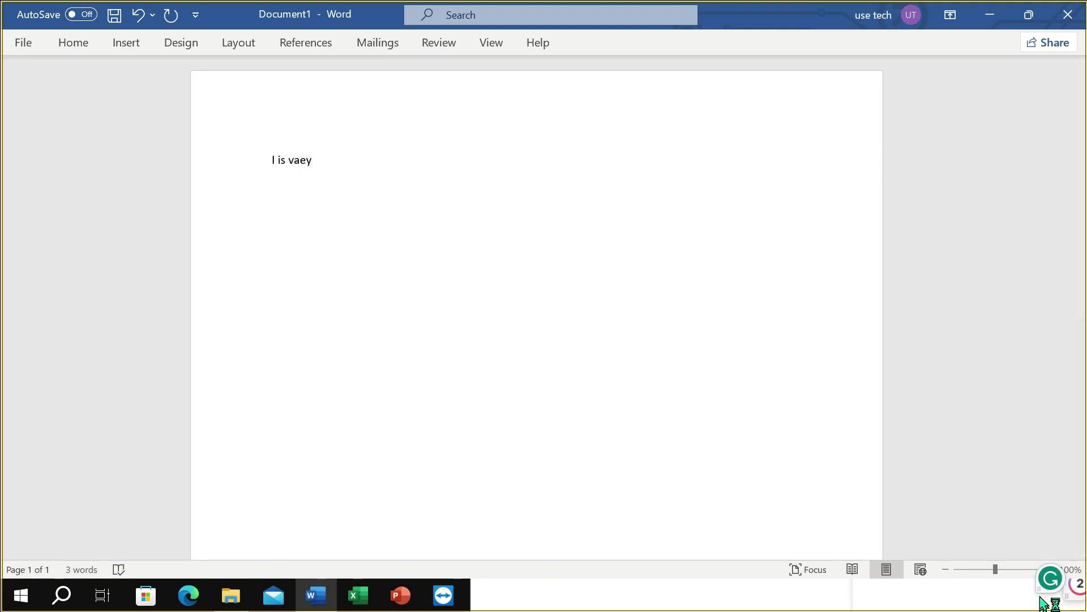
{"action": "left_click_drag", "start_coordinate": [1055, 577], "coordinate": [507, 160]}
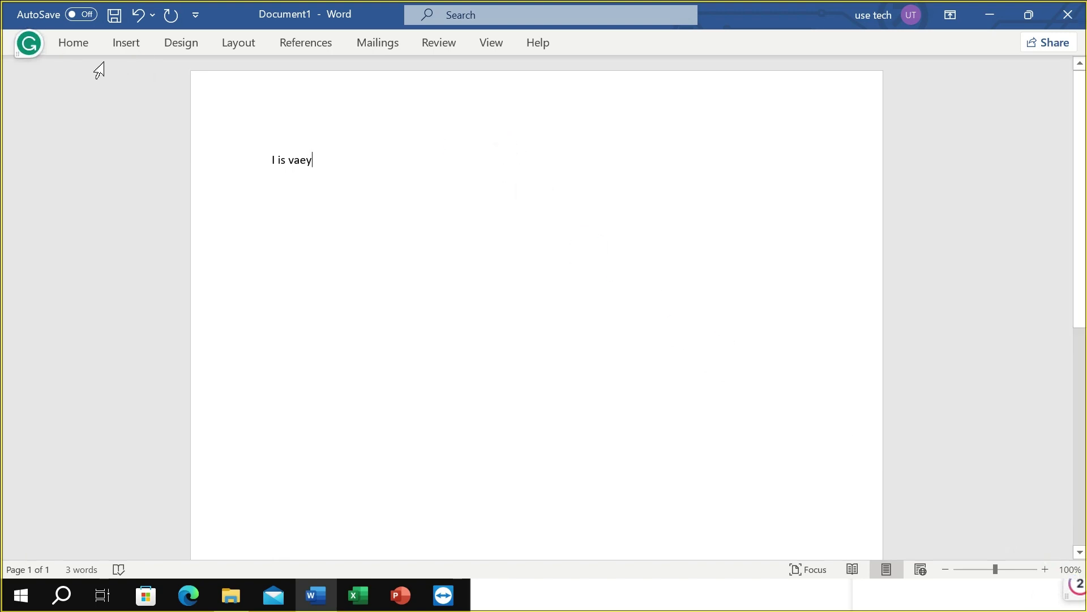
Complete Grammarly's onboarding tour, skipping sign-in and choosing the free plan.
{"action": "left_click", "coordinate": [30, 44]}
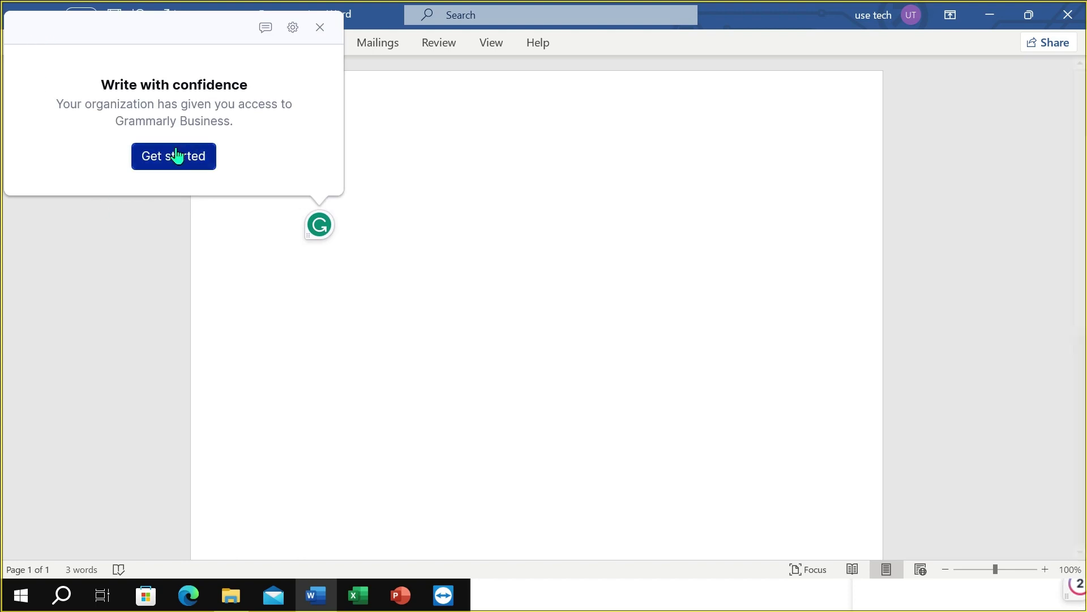
{"action": "left_click", "coordinate": [176, 158]}
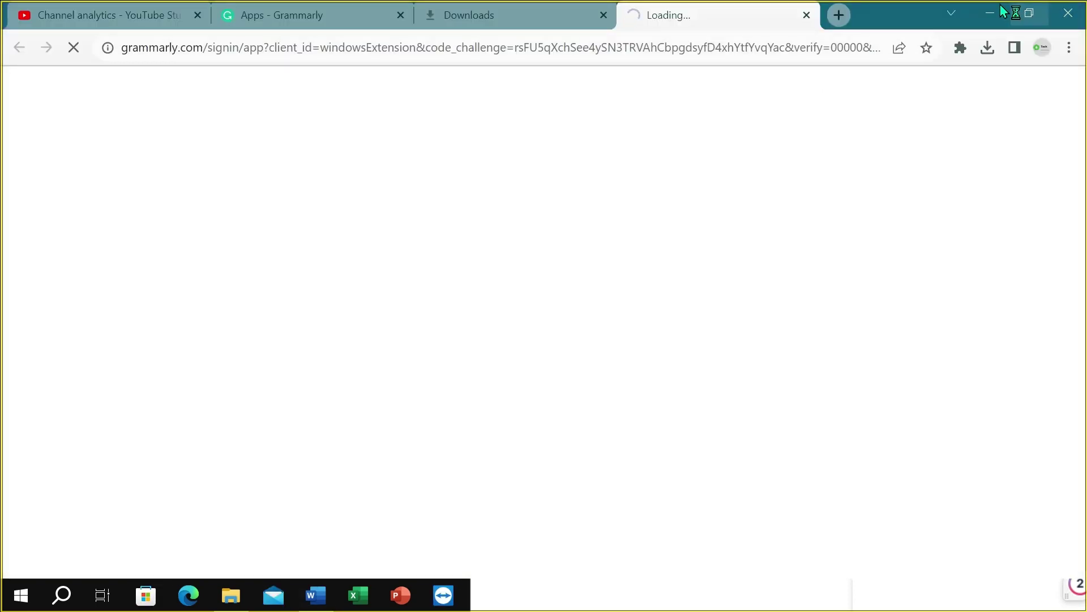
{"action": "left_click", "coordinate": [1000, 13]}
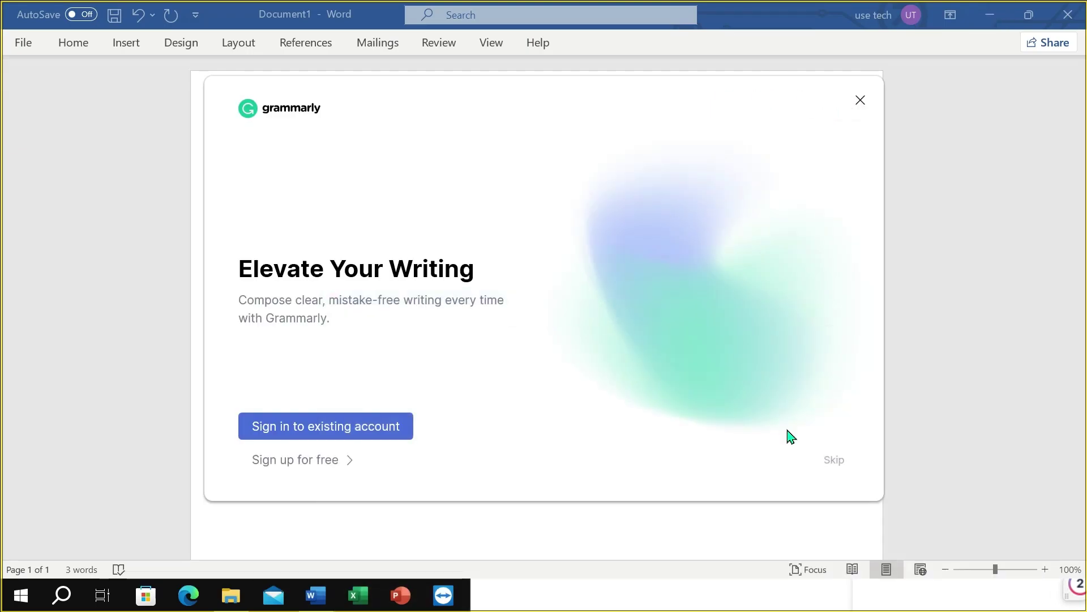
{"action": "left_click", "coordinate": [838, 465]}
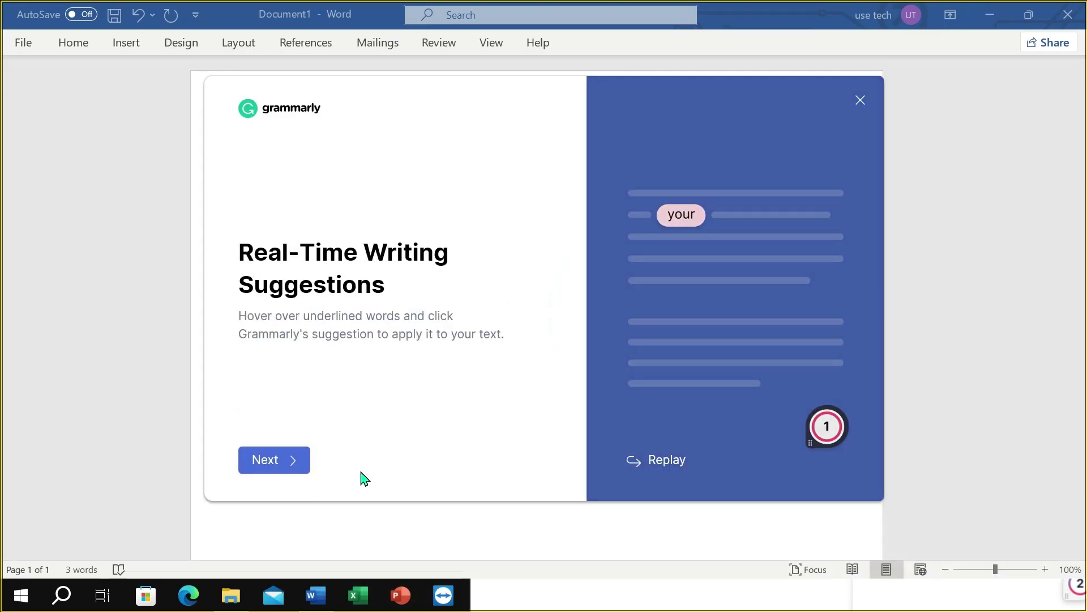
{"action": "left_click", "coordinate": [254, 466]}
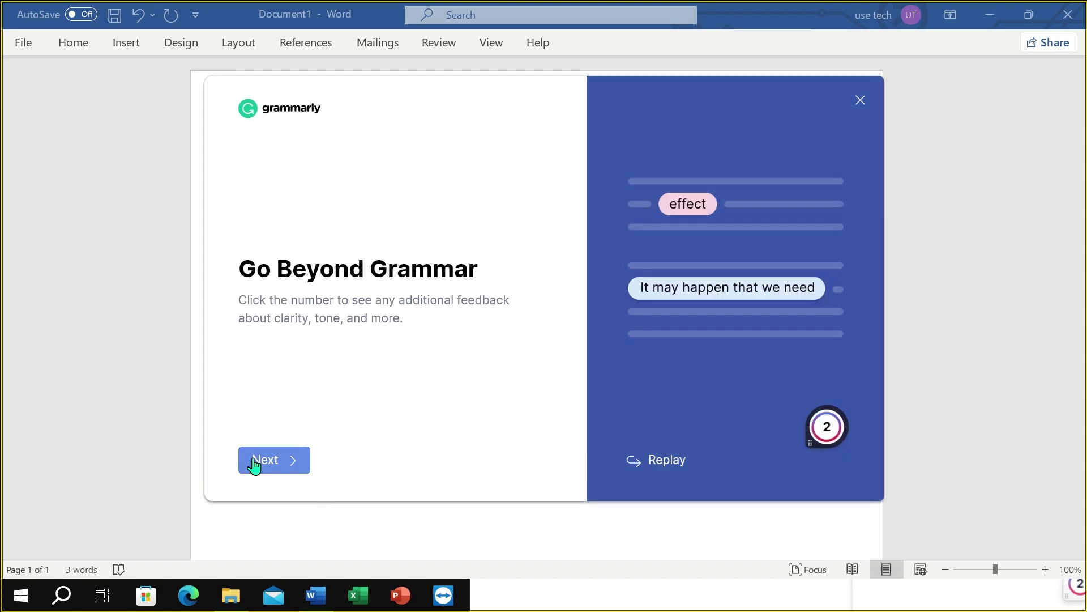
{"action": "left_click", "coordinate": [254, 466]}
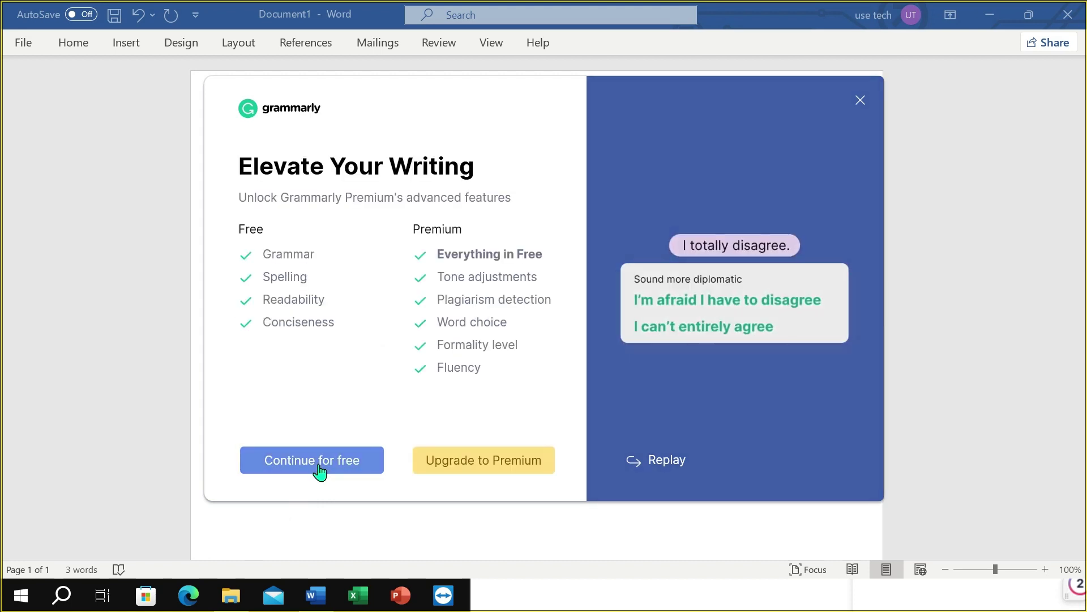
{"action": "left_click", "coordinate": [294, 462]}
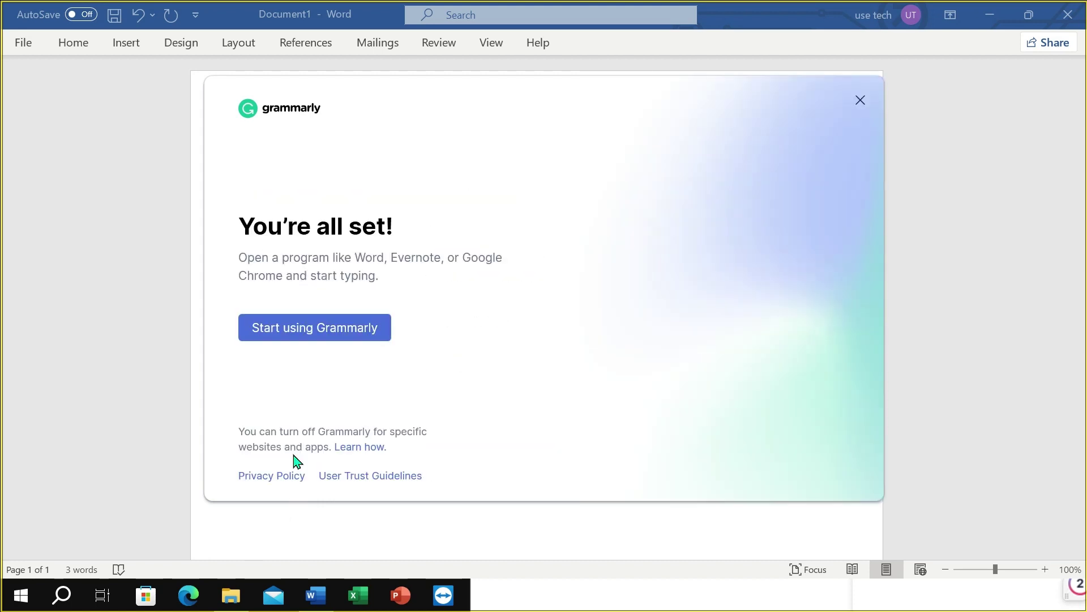
{"action": "left_click", "coordinate": [860, 101]}
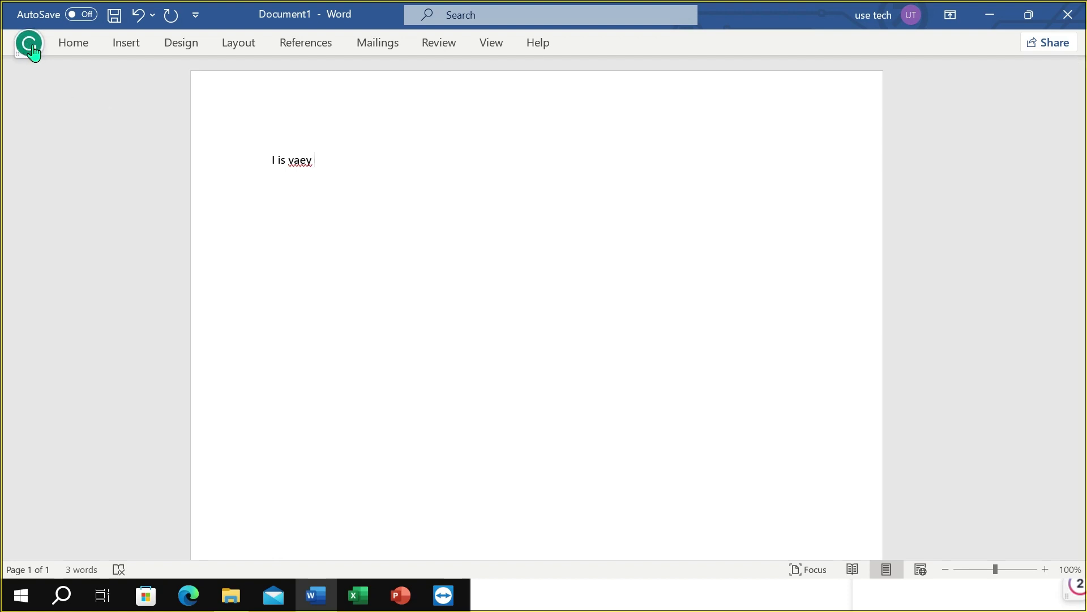
Accept Grammarly's vaey→vary and is→am corrections so the sentence reads 'I am vary'.
{"action": "mouse_move", "coordinate": [28, 46]}
{"action": "left_click_drag", "start_coordinate": [29, 45], "coordinate": [405, 147]}
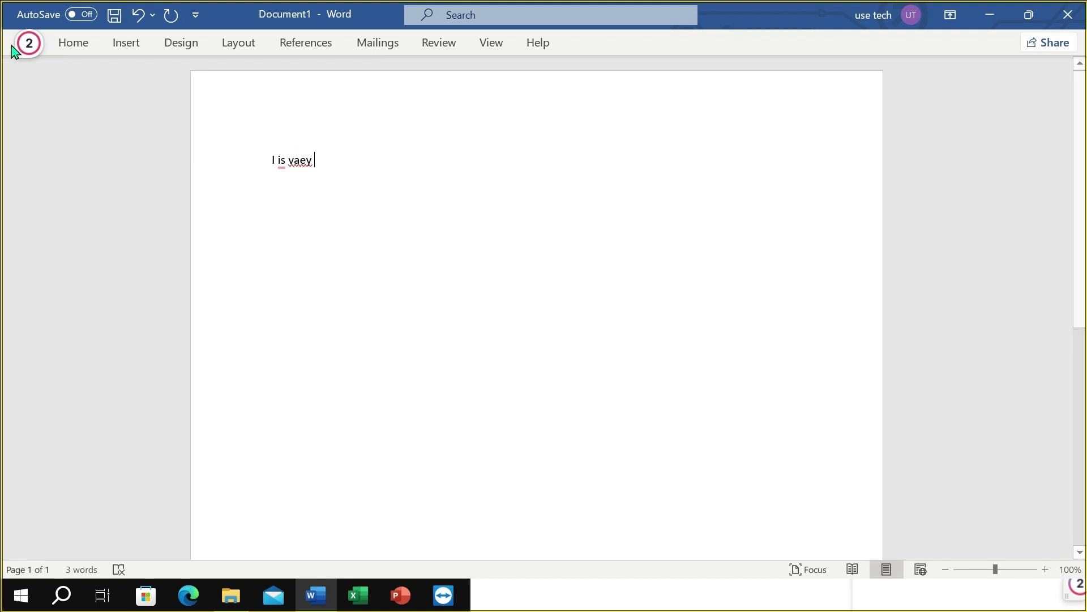
{"action": "left_click", "coordinate": [29, 48]}
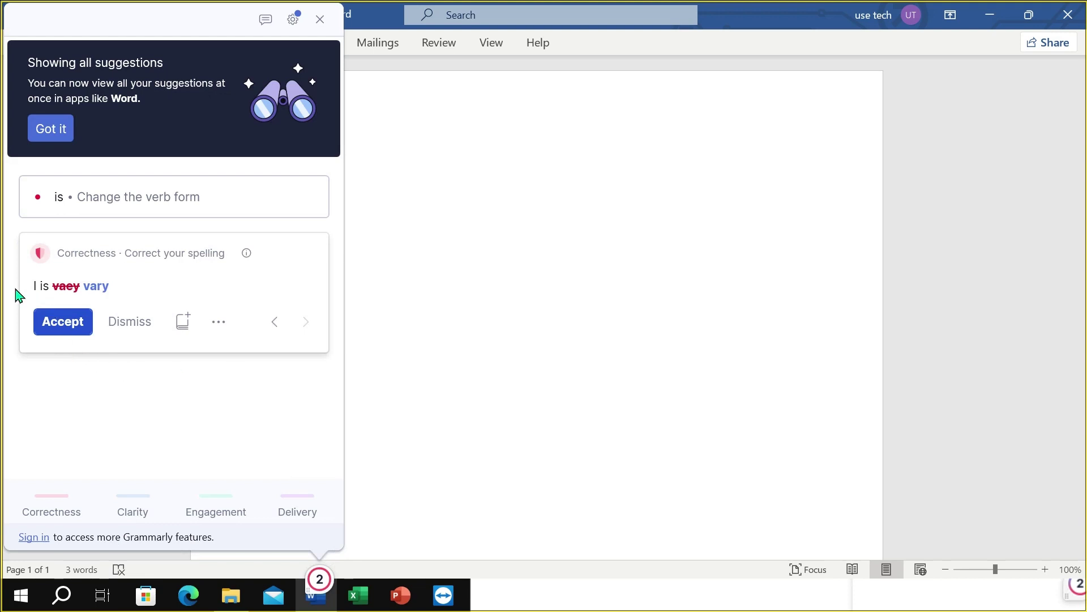
{"action": "left_click", "coordinate": [68, 315]}
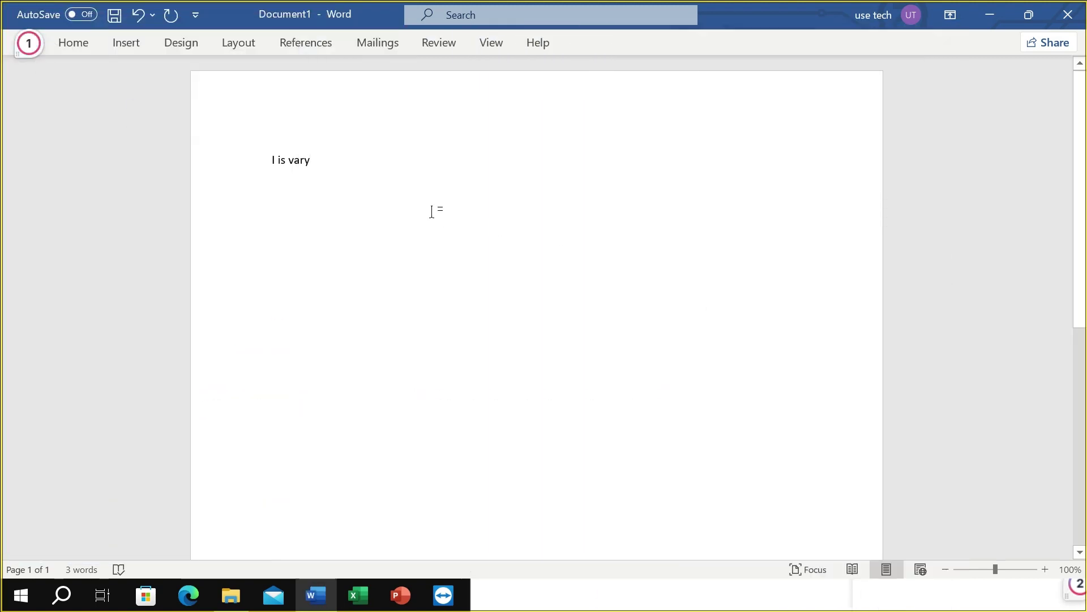
{"action": "left_click", "coordinate": [32, 49]}
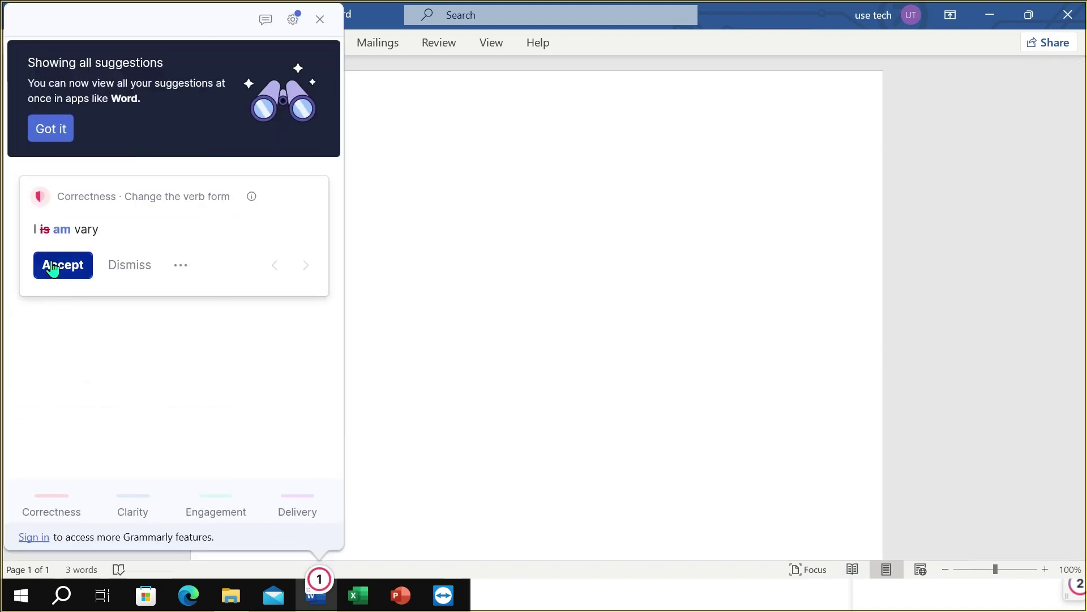
{"action": "left_click", "coordinate": [55, 270]}
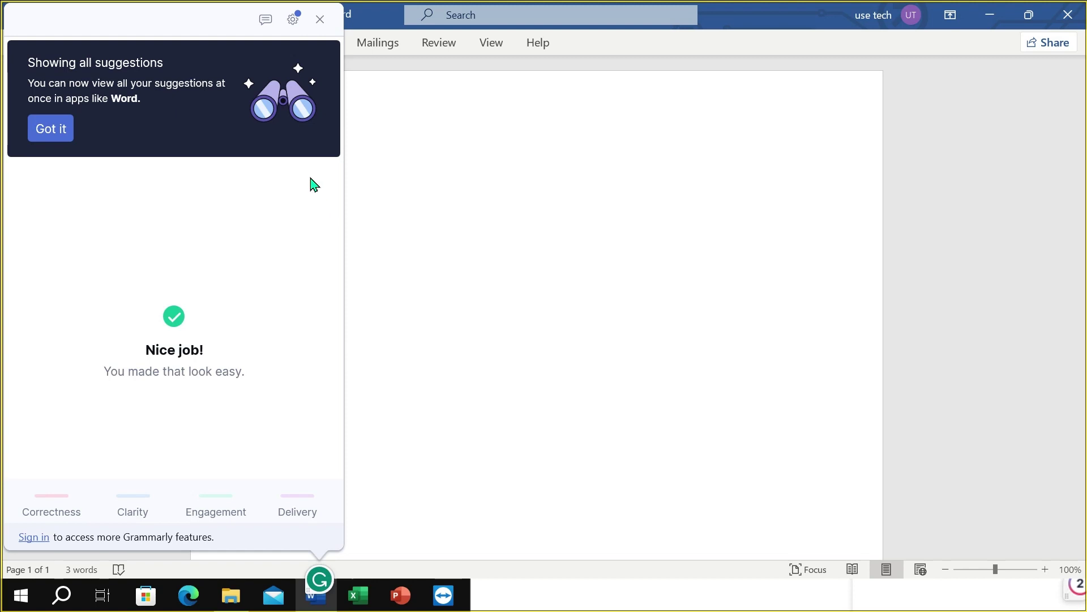
Dismiss the Grammarly suggestions panel and return the caret to the end of the corrected sentence.
{"action": "left_click", "coordinate": [320, 20]}
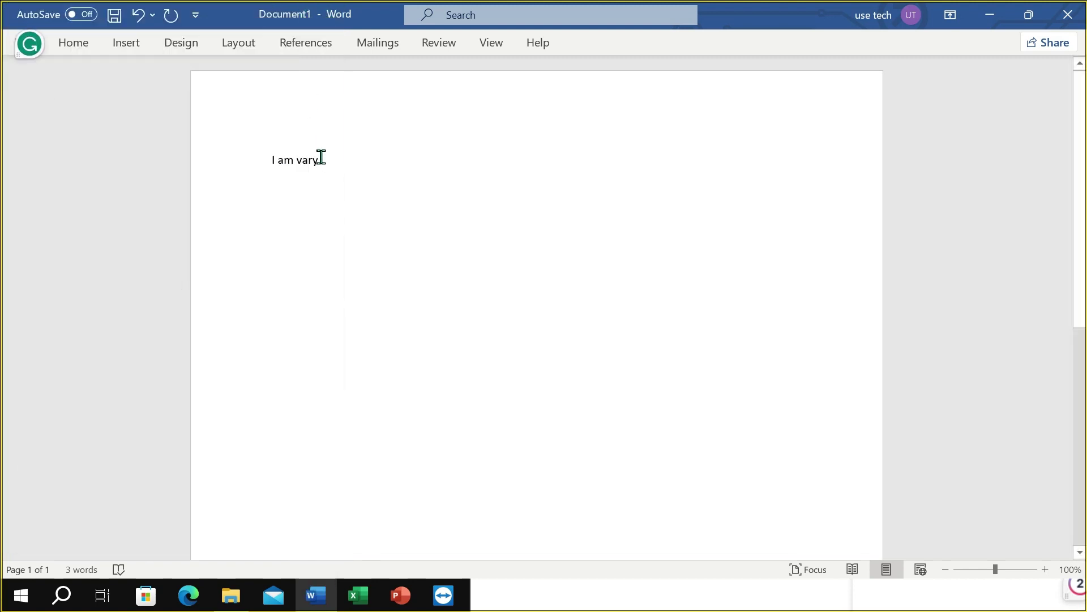
{"action": "left_click", "coordinate": [359, 176]}
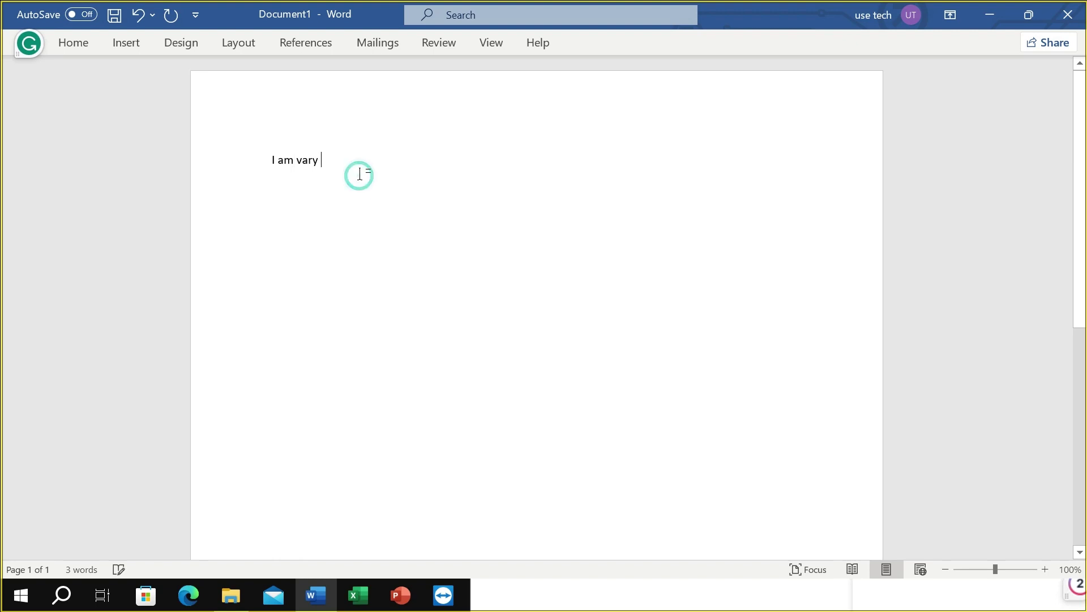